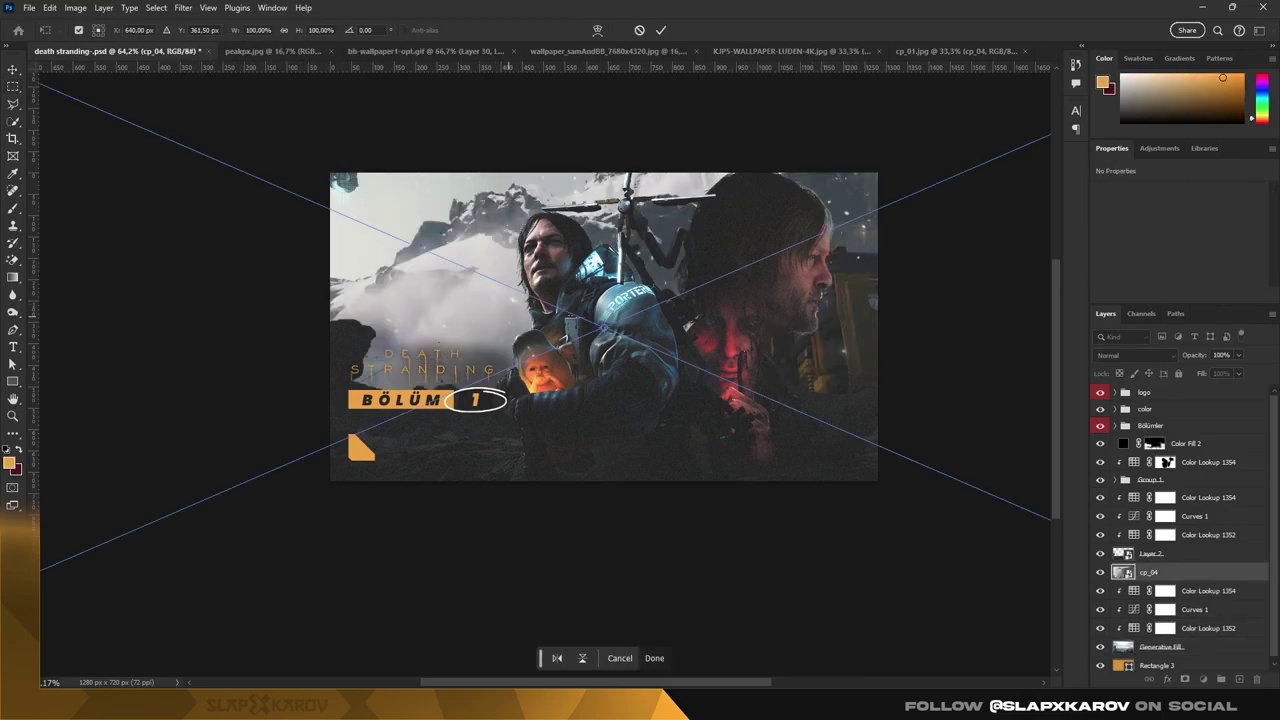
# Scale the cp_04 landscape down to about 36% so it fits behind Sam
pyautogui.moveTo(914, 543); pyautogui.dragTo(897, 471)
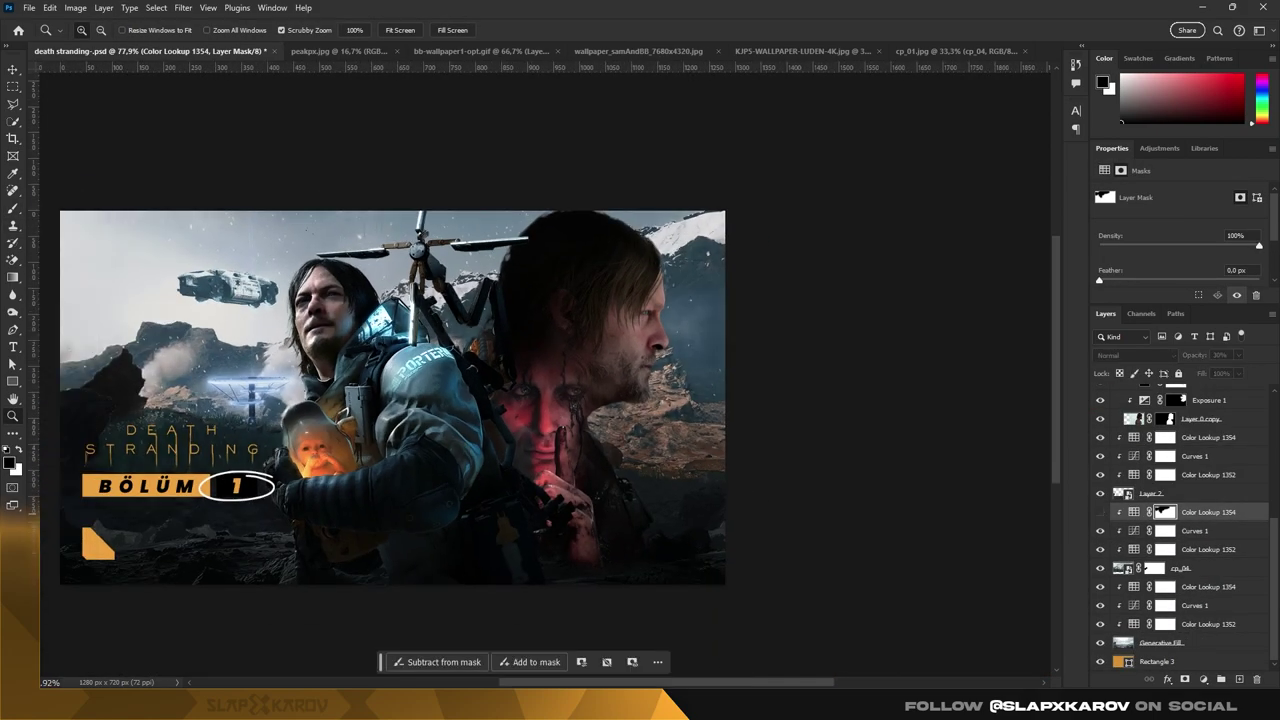
# Duplicate Color Lookup 1354 with an inverted black mask, then target the cp_04 mask
pyautogui.hotkey('ctrl', 'i')
pyautogui.press('b')
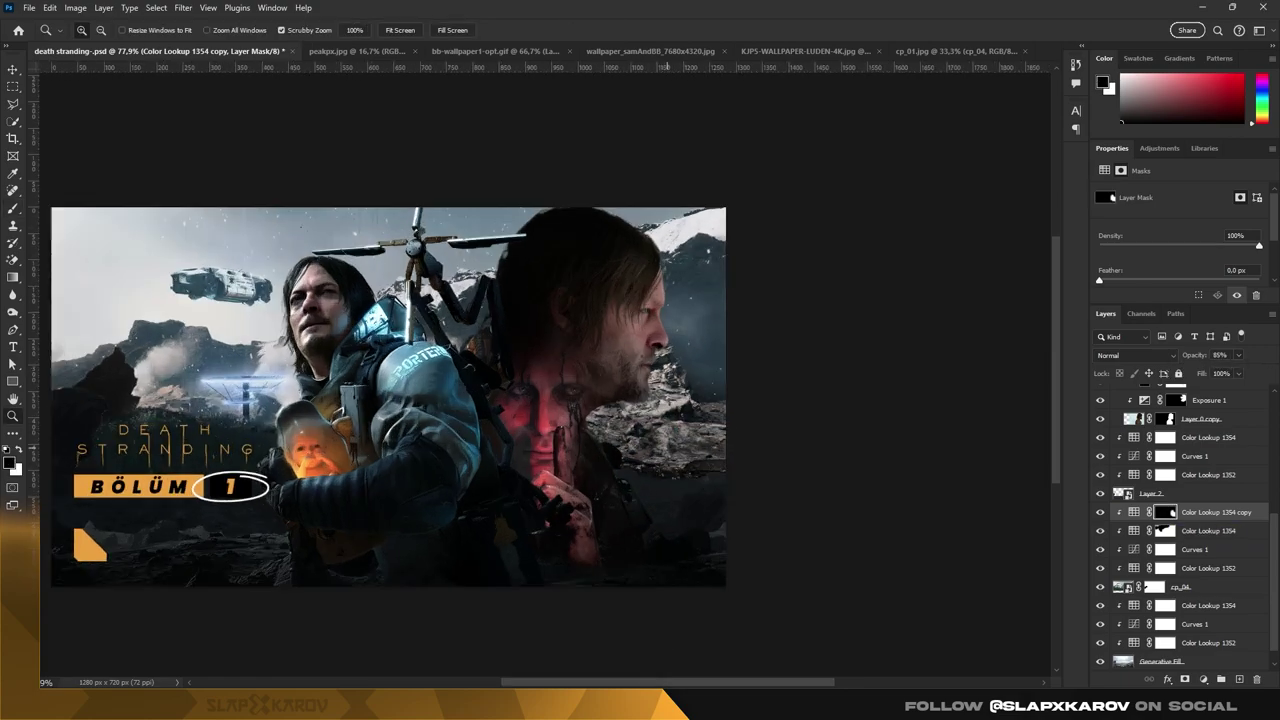
pyautogui.click(1154, 587)
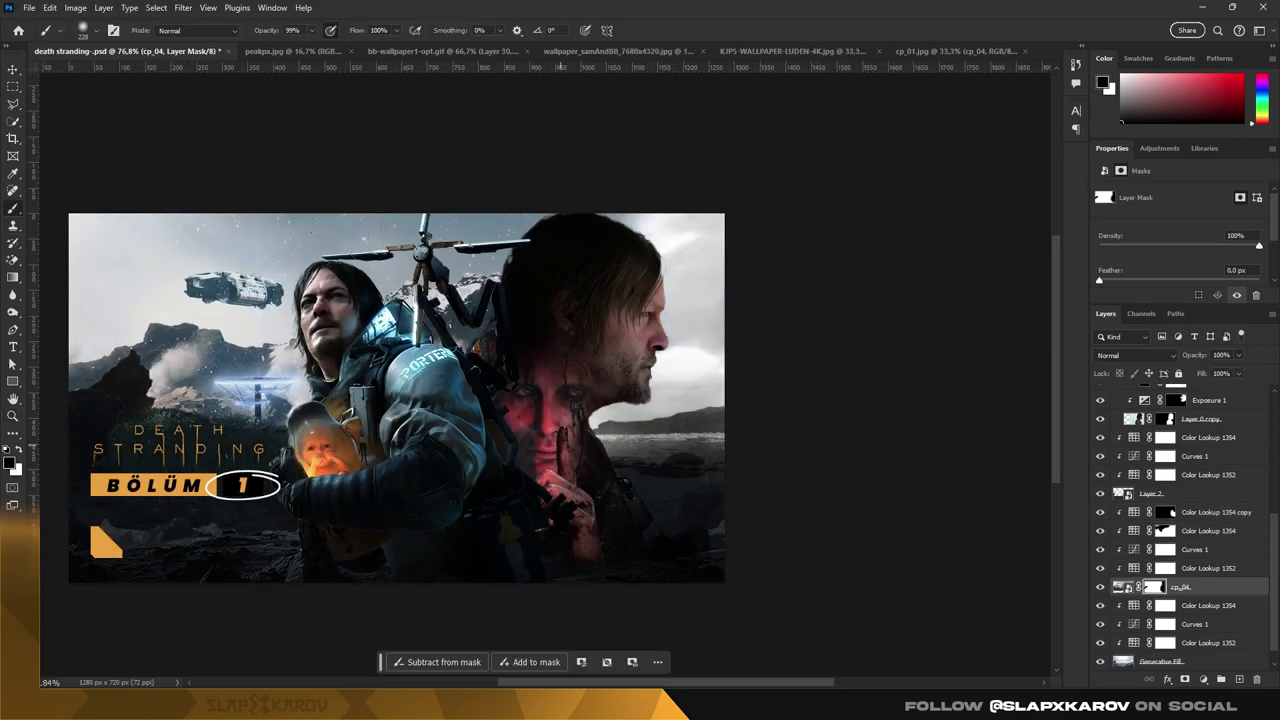
# Select the Exposure 1 and Color Fill 1 layers and load the right-hand portrait's outline
pyautogui.scroll(2, 600, 300)
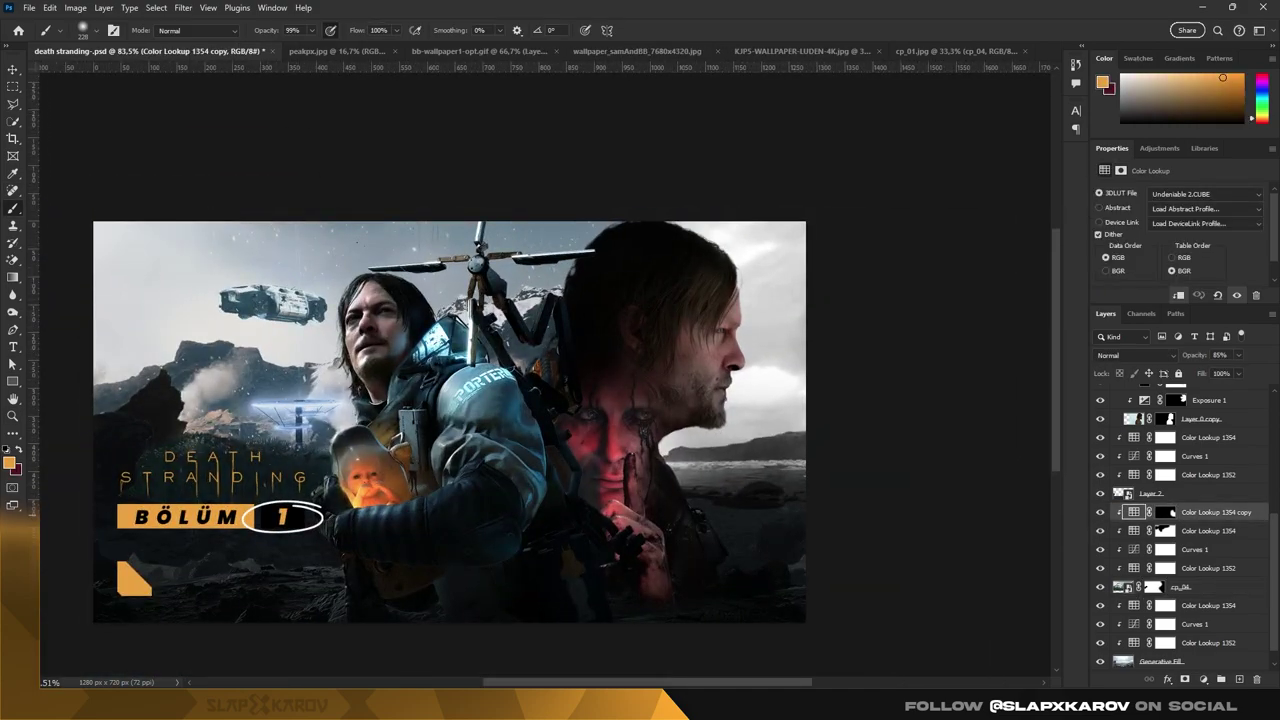
pyautogui.press('z')
pyautogui.scroll(-2, 585, 375)
pyautogui.scroll(3, 800, 300)
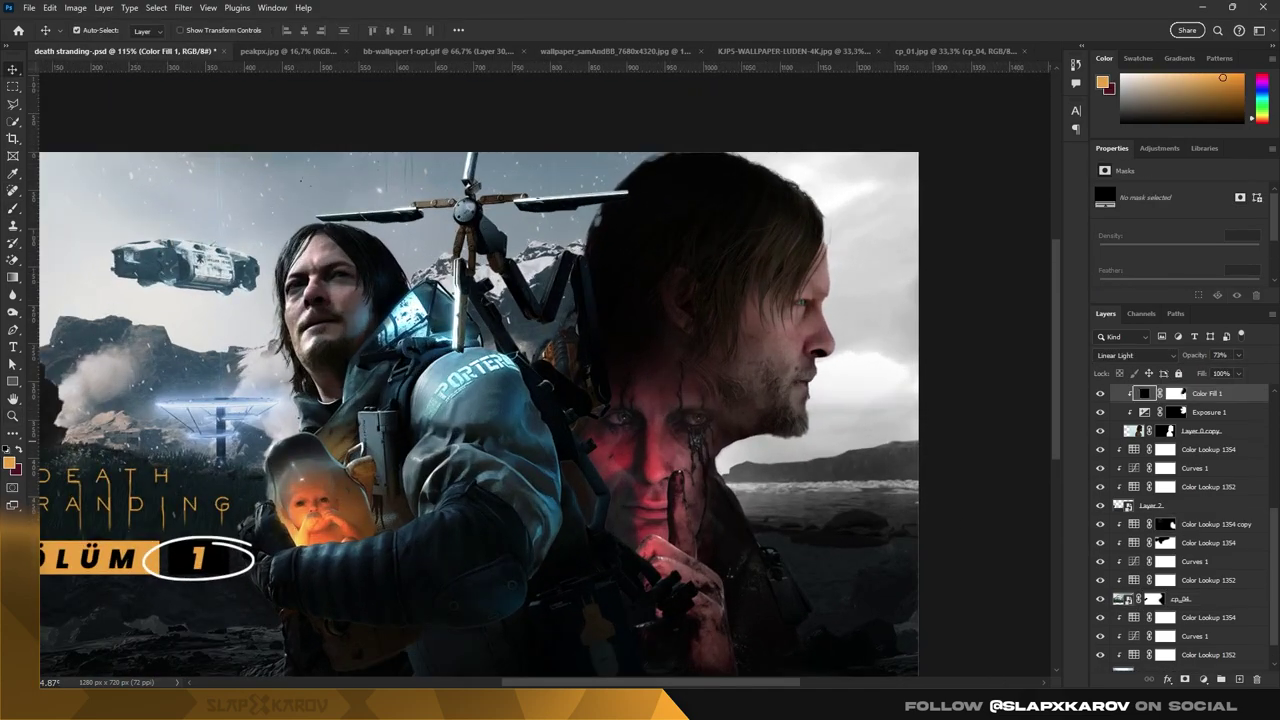
pyautogui.press('v')
pyautogui.click(1208, 412)
pyautogui.hotkey('alt', ']')
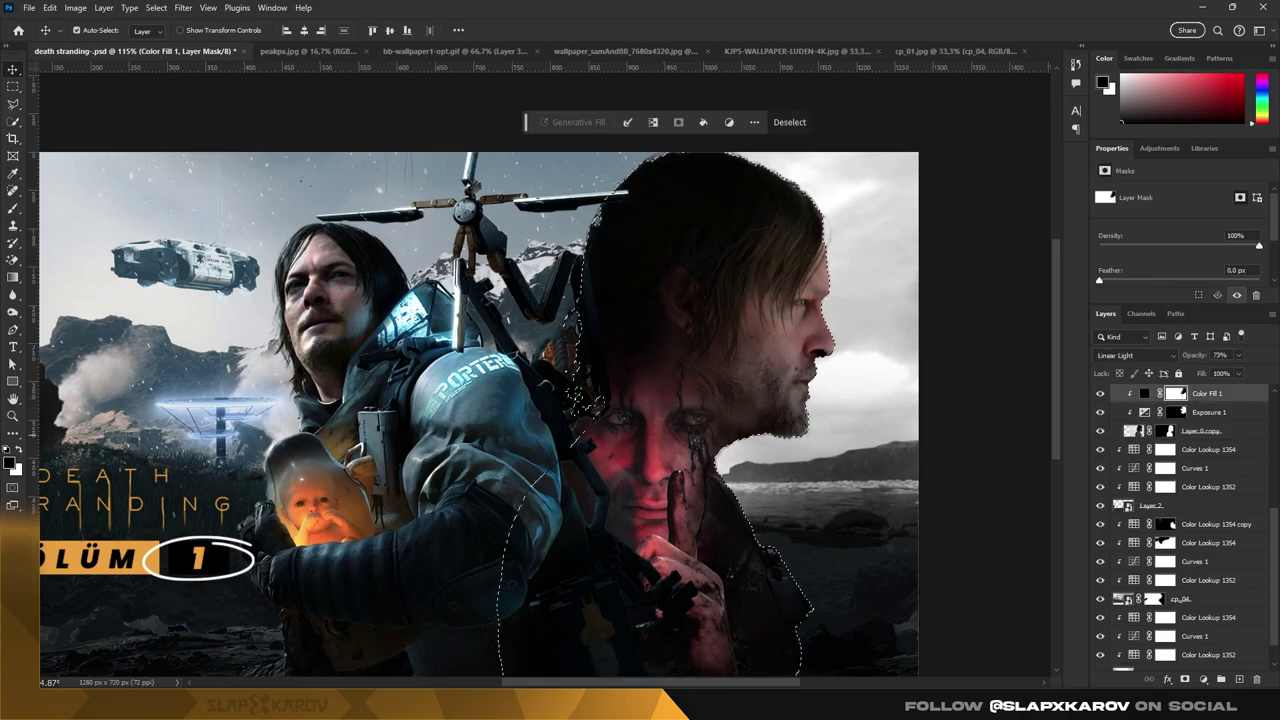
pyautogui.press('z')
pyautogui.scroll(3, 375, 300)
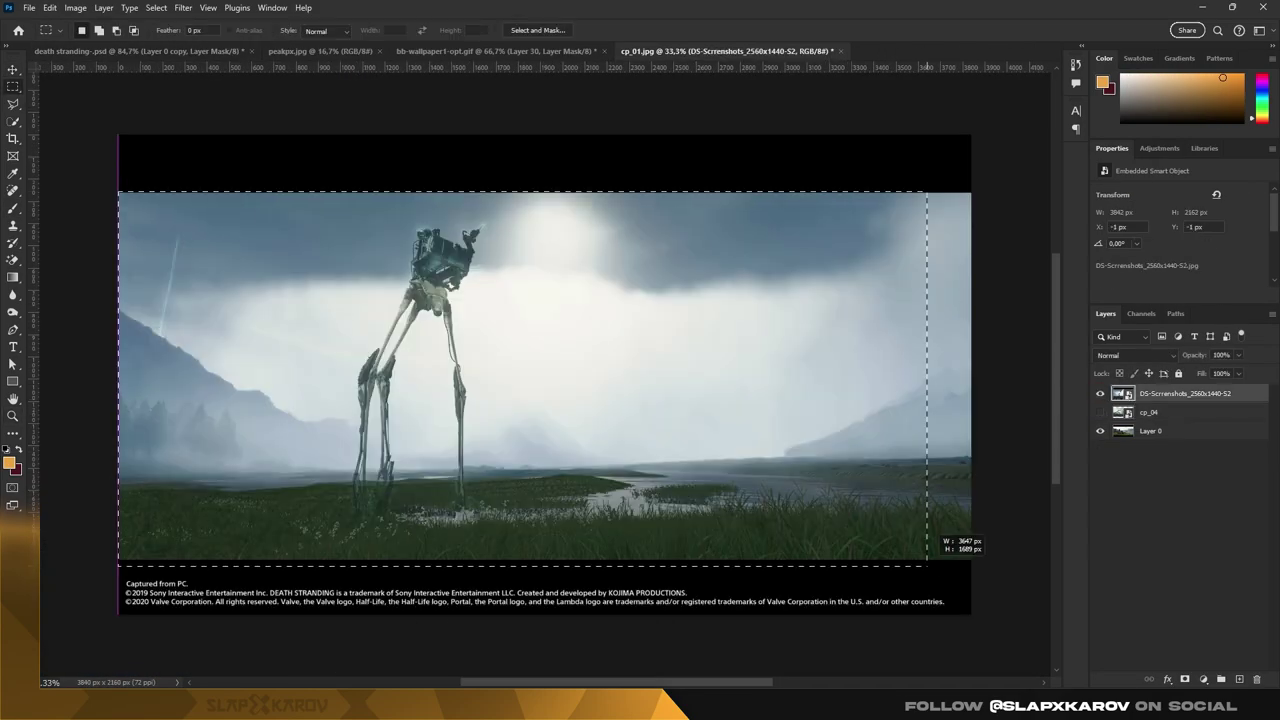
# Mask the robot walker in cp_01.jpg and lasso the porter in cp_04 for Generative Fill
pyautogui.moveTo(928, 560); pyautogui.dragTo(970, 560)
pyautogui.click(600, 579)
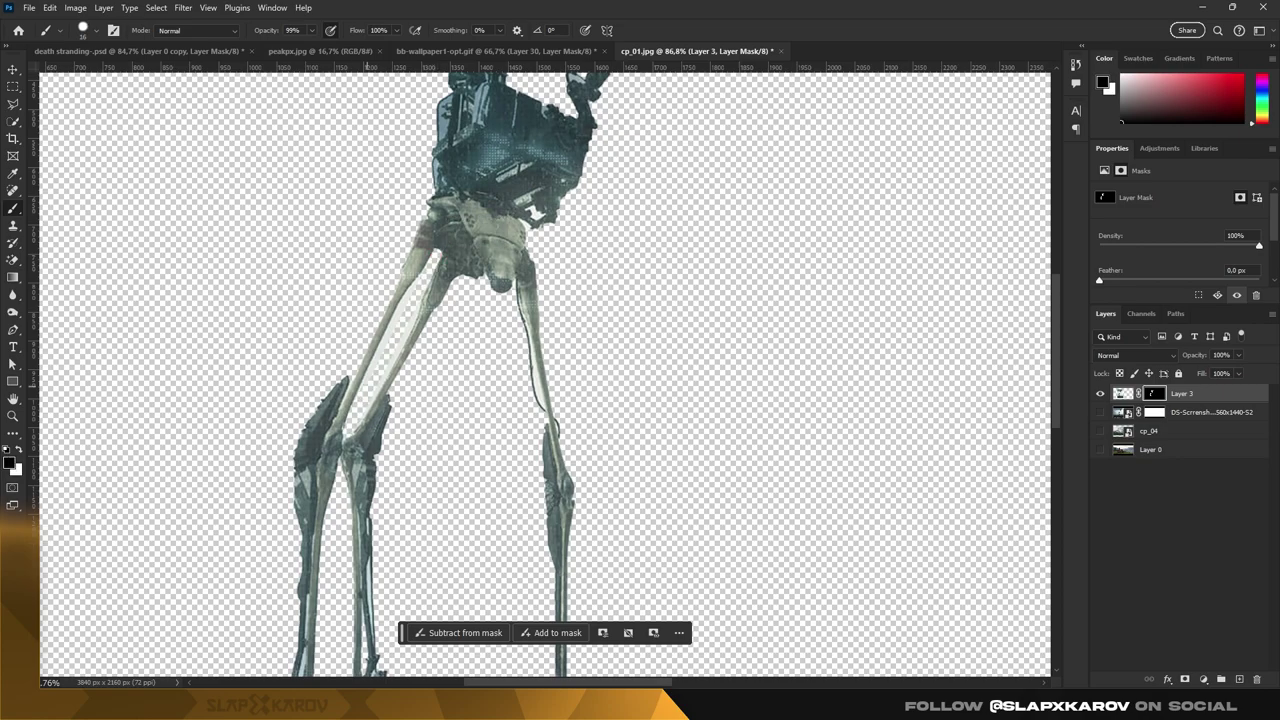
pyautogui.press('z')
pyautogui.click(548, 166)
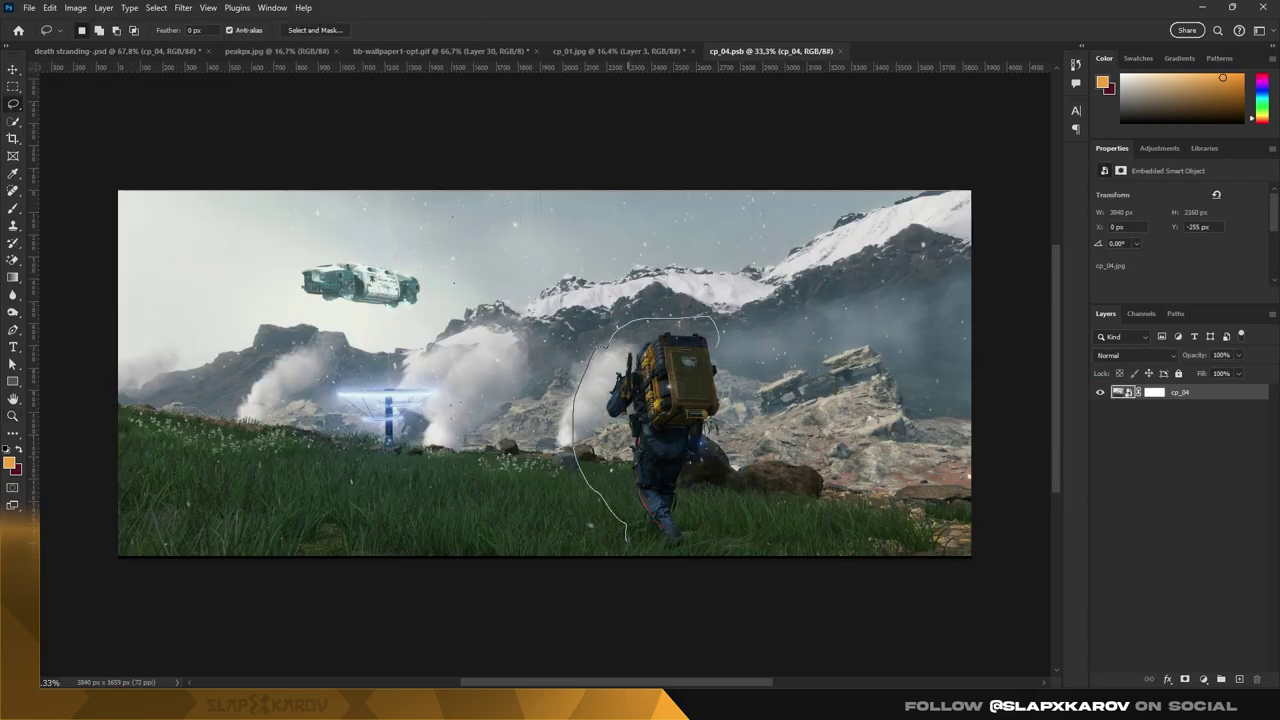
pyautogui.moveTo(626, 540); pyautogui.dragTo(716, 330)
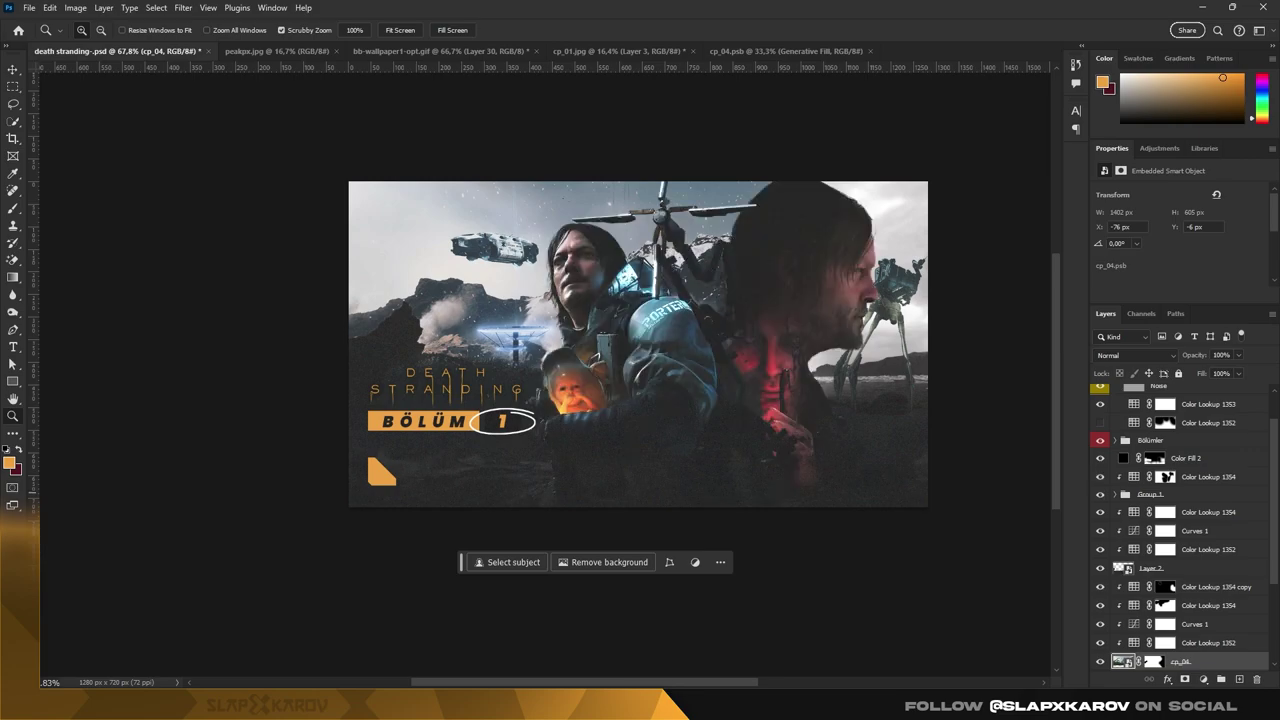
# On the cp_04 layer, brush at about 62% to reveal dark structures near the right-hand head
pyautogui.click(1165, 422)
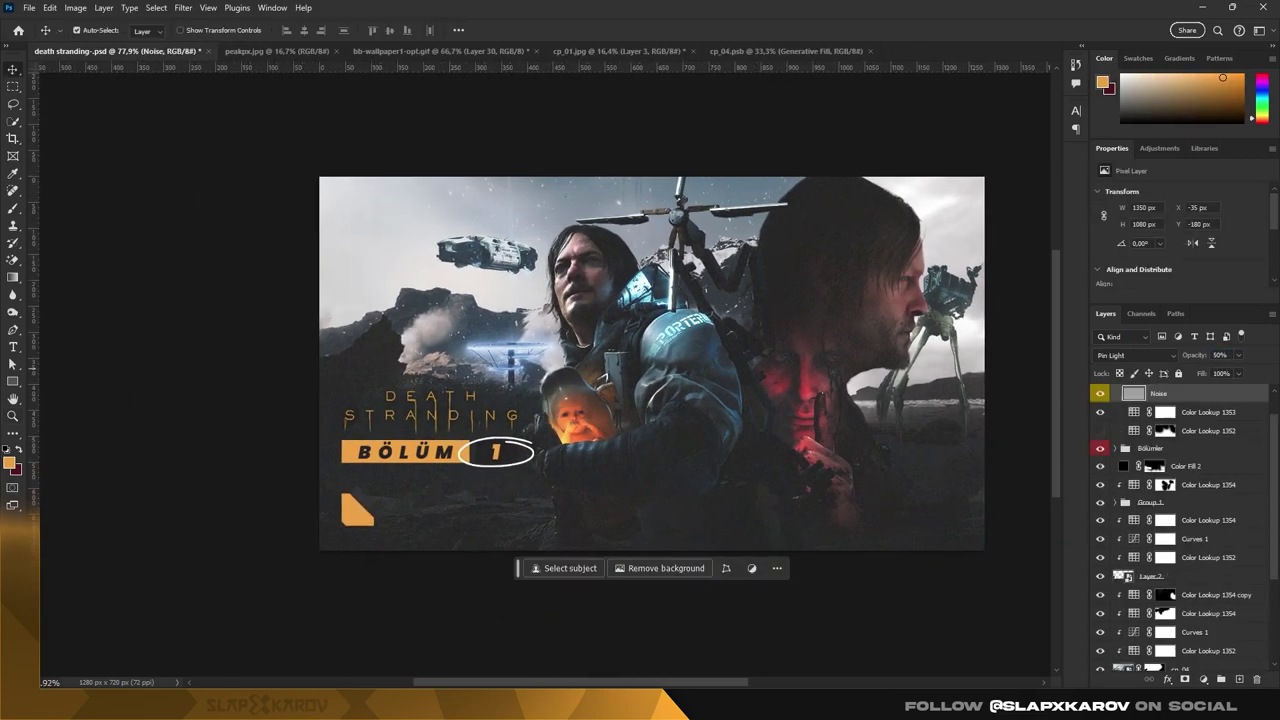
pyautogui.click(1180, 536)
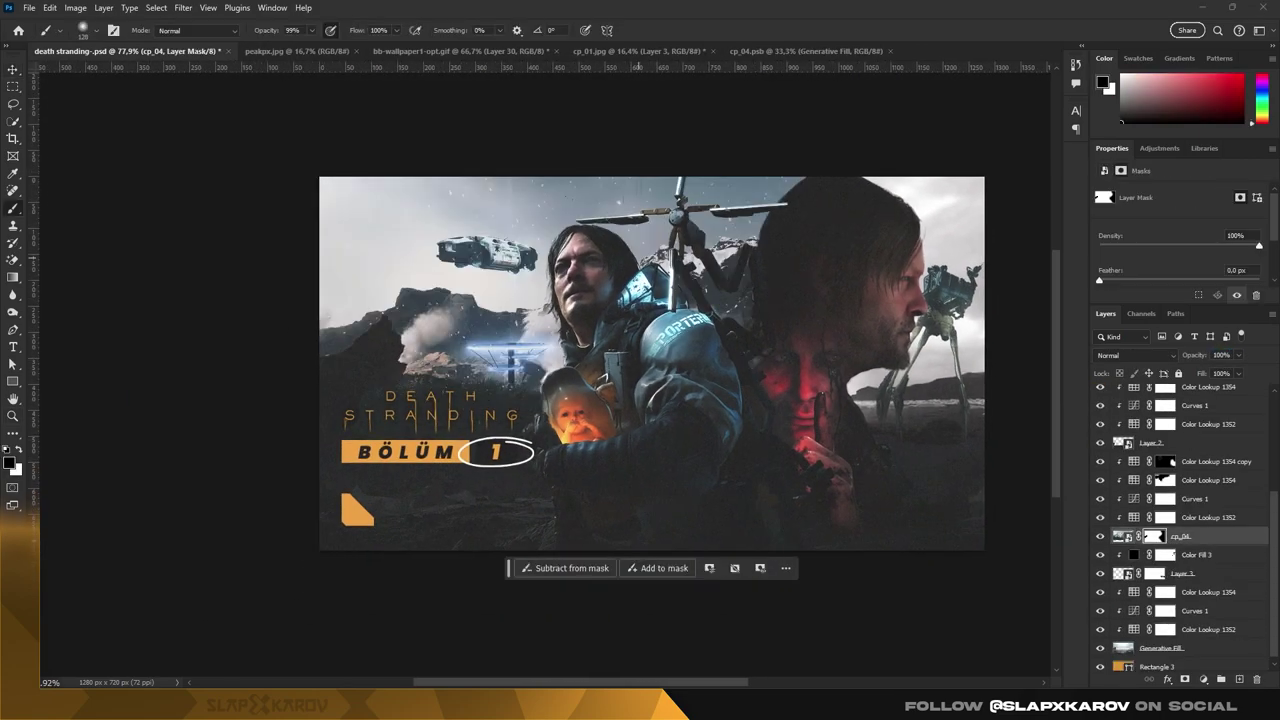
pyautogui.press('6')
pyautogui.press('2')
pyautogui.moveTo(690, 195); pyautogui.dragTo(843, 208)
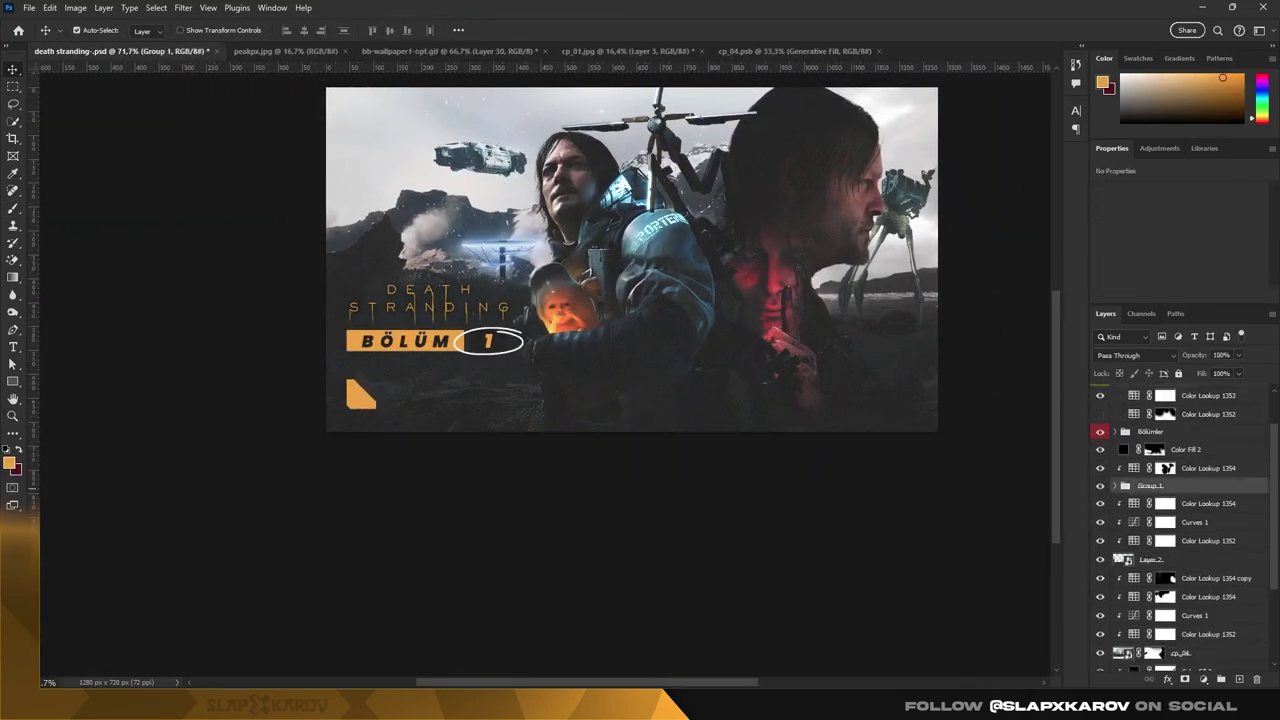
# On the wallpaper smart object, brighten the mist left of the face with a 778 px brush
pyautogui.click(1215, 522)
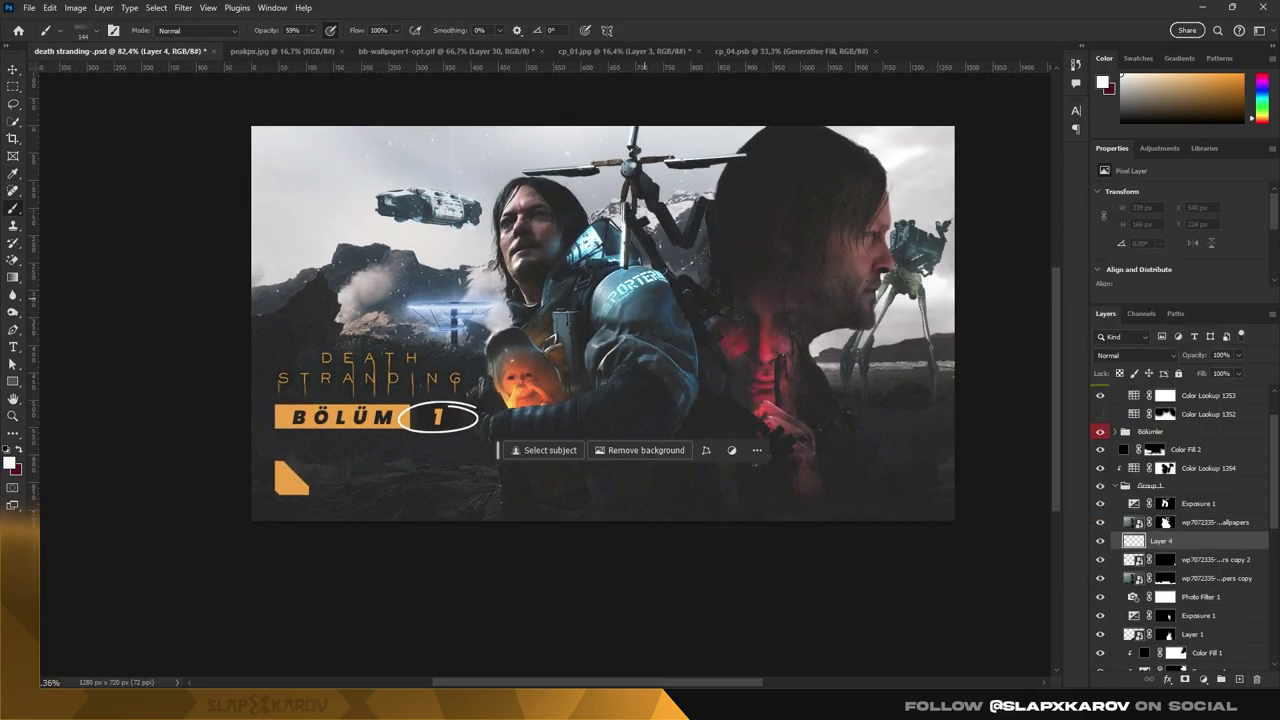
pyautogui.moveTo(680, 298); pyautogui.dragTo(690, 280)
pyautogui.scroll(-1, 600, 300)
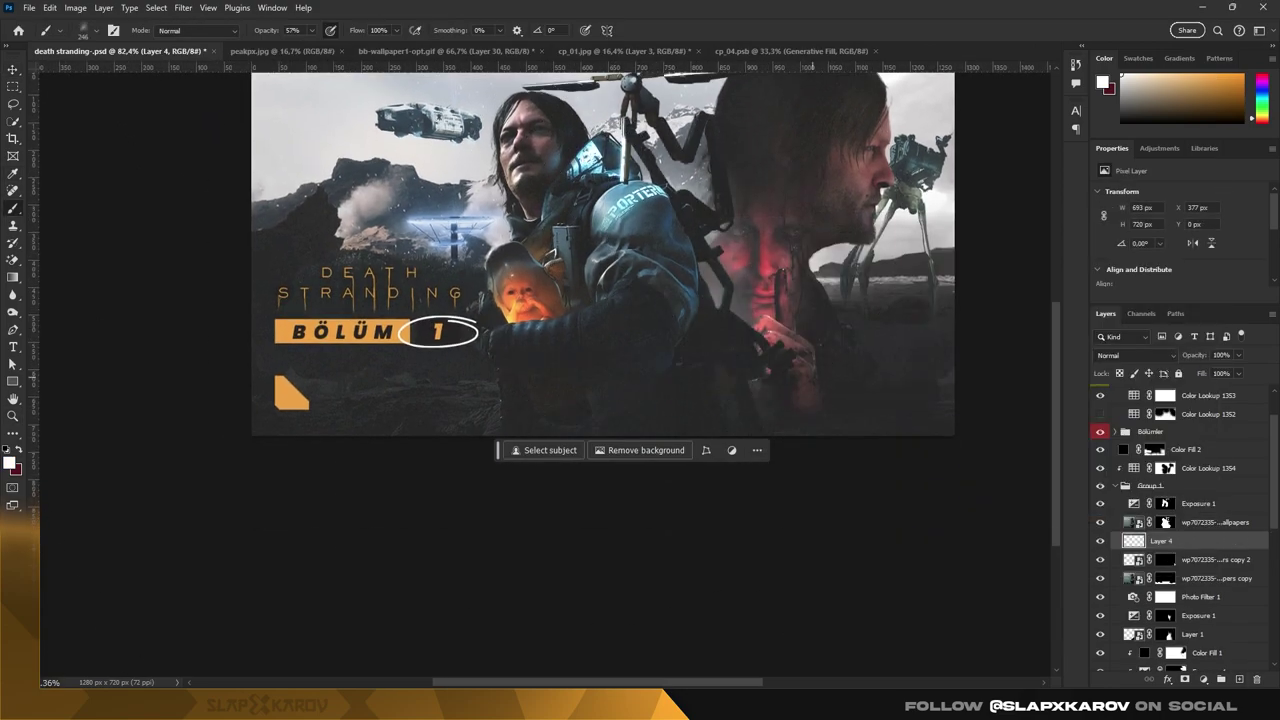
pyautogui.moveTo(730, 140)
pyautogui.mouseDown()
pyautogui.moveTo(750, 270)
pyautogui.moveTo(750, 420)
pyautogui.mouseUp()
pyautogui.scroll(2, 547, 300)
pyautogui.scroll(-2, 600, 300)
pyautogui.scroll(2, 600, 300)
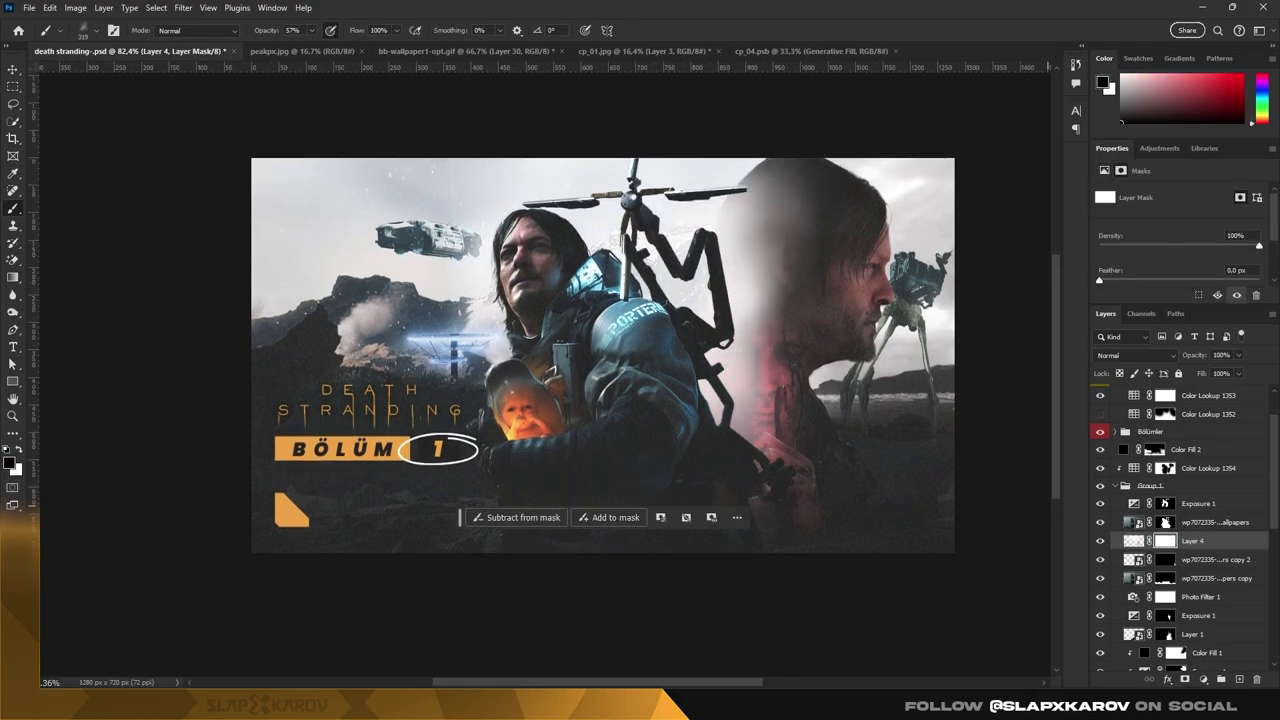
pyautogui.click(12, 461)
pyautogui.click(1171, 346)
pyautogui.moveTo(700, 230); pyautogui.dragTo(720, 380)
# Paint Layer 4's mask black with the Fog 2 brush to soften the mist left of the face
pyautogui.click(12, 459)
pyautogui.click(1168, 347)
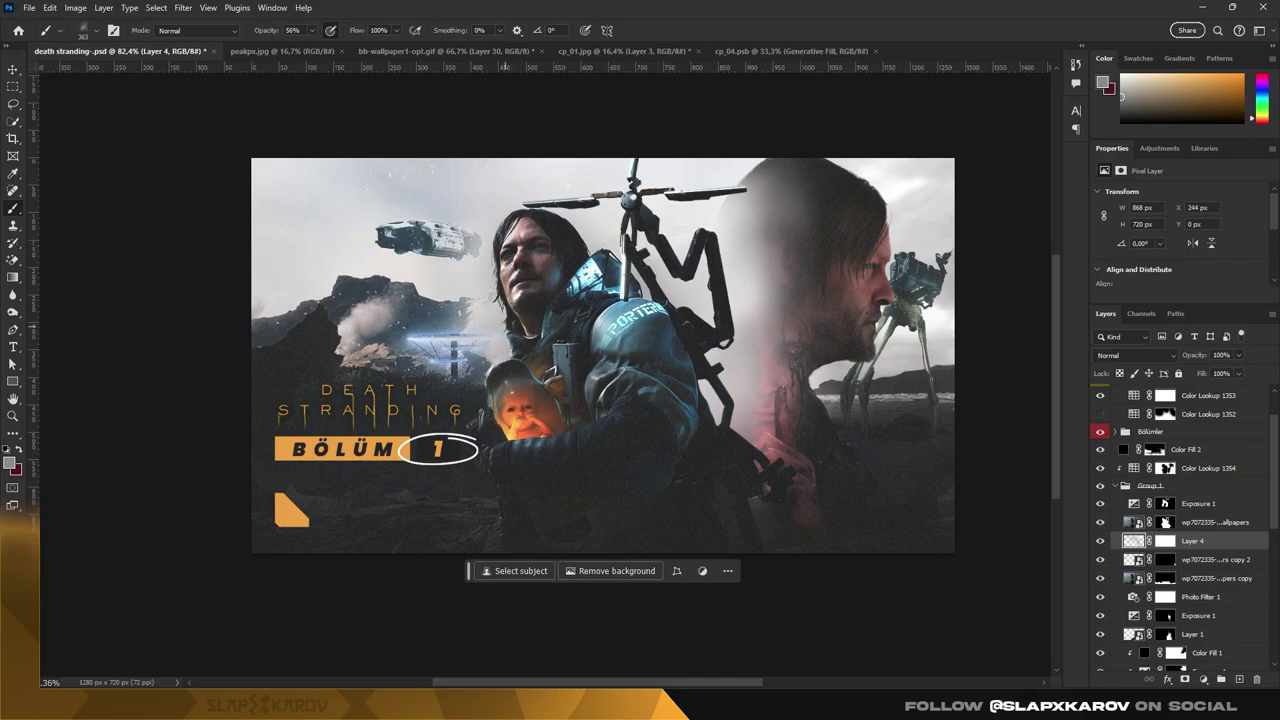
pyautogui.click(1165, 540)
pyautogui.rightClick(812, 328)
pyautogui.moveTo(740, 200); pyautogui.dragTo(760, 420)
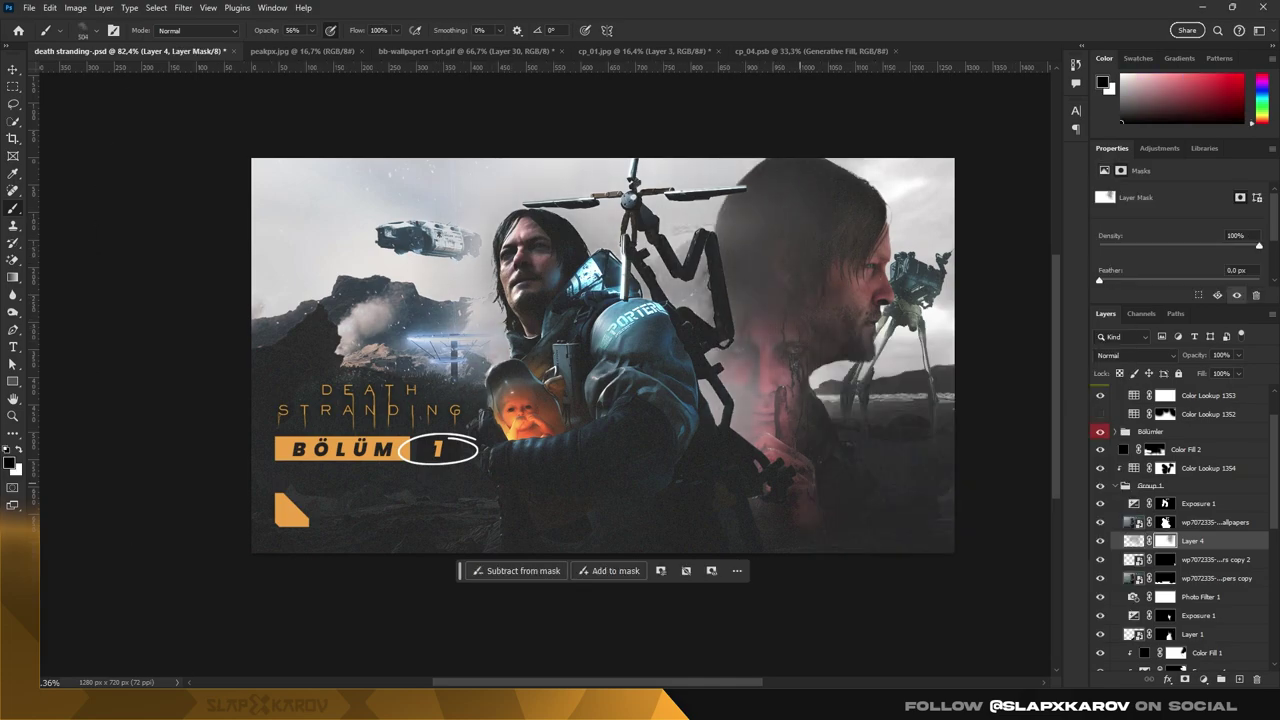
pyautogui.scroll(2, 1180, 530)
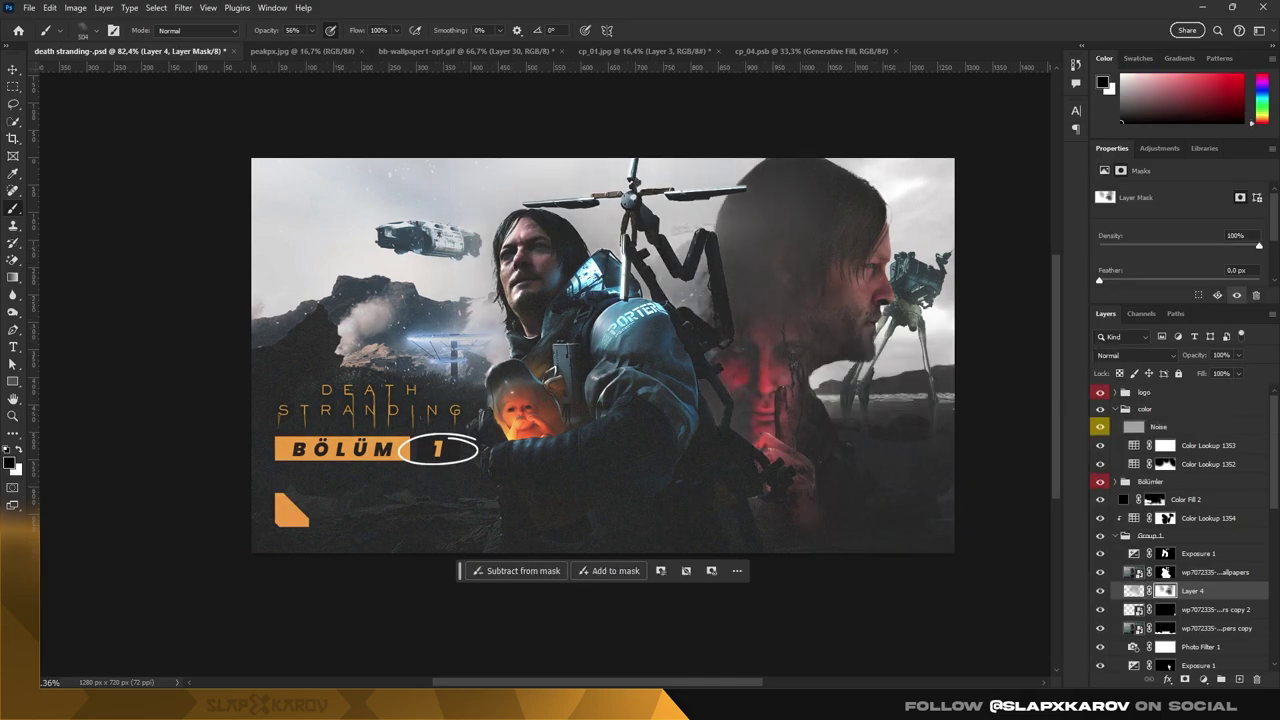
pyautogui.press('z')
pyautogui.scroll(-1, 594, 366)
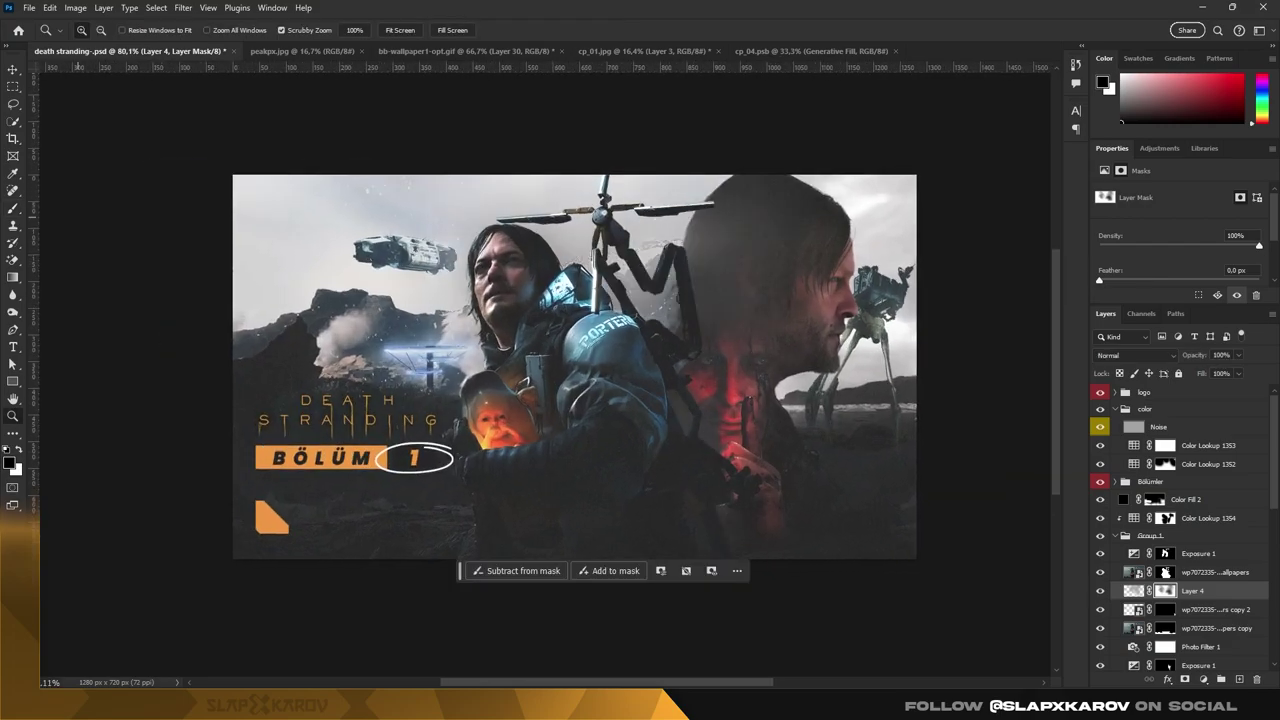
pyautogui.press('z')
pyautogui.scroll(-2, 575, 366)
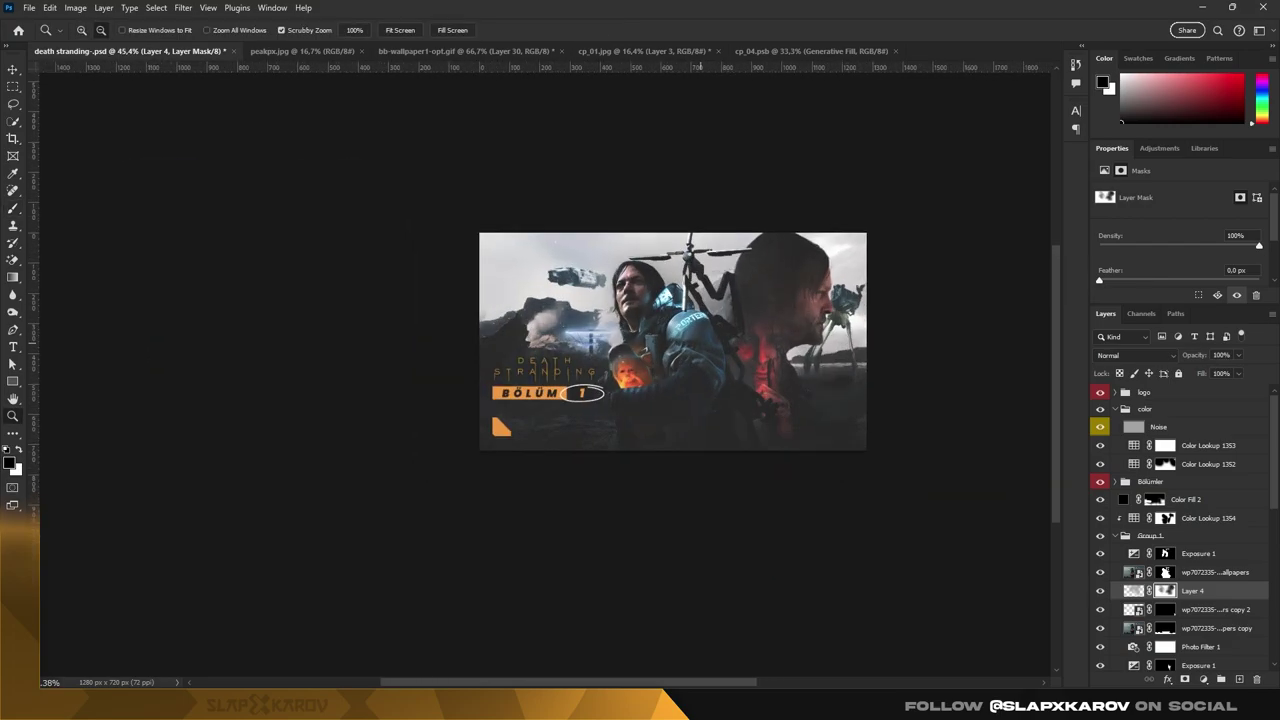
# Add a light-blue Solid Color fill with a black mask and paint it along the rotor blades
pyautogui.scroll(5, 575, 366)
pyautogui.click(1145, 409)
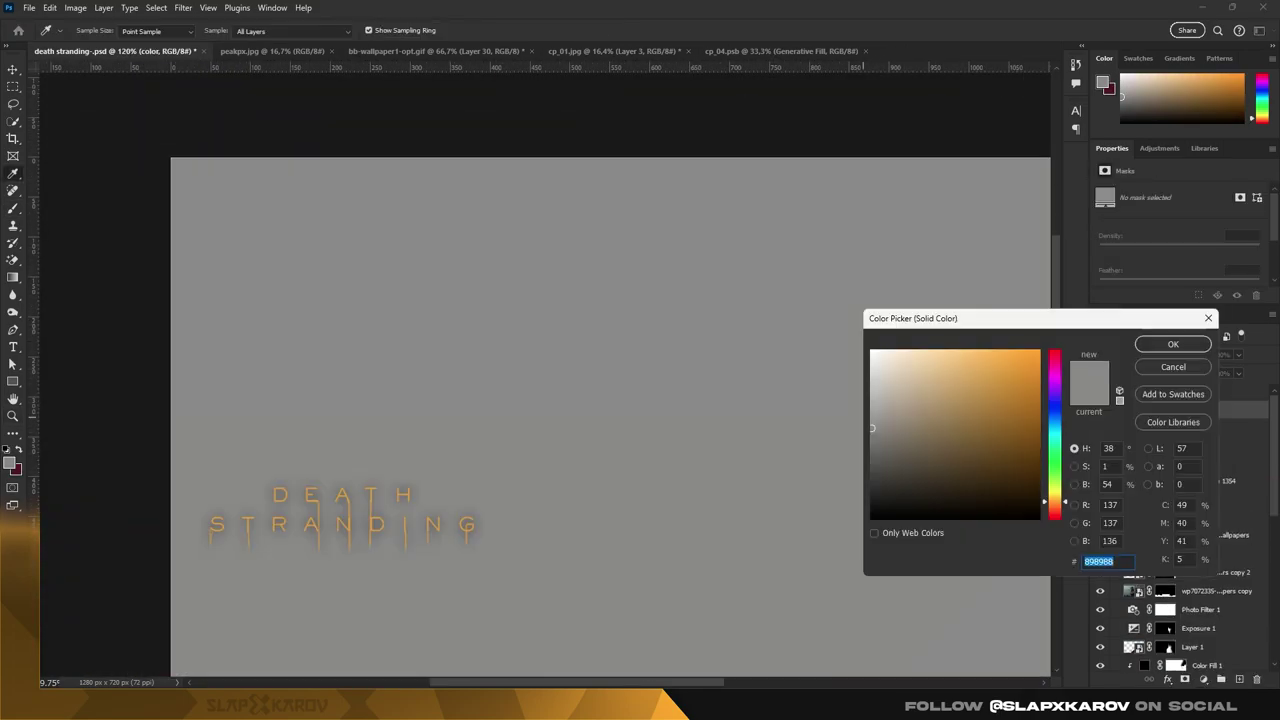
pyautogui.press('Return')
pyautogui.hotkey('ctrl', 'i')
pyautogui.press('b')
pyautogui.rightClick(783, 350)
pyautogui.press('Escape')
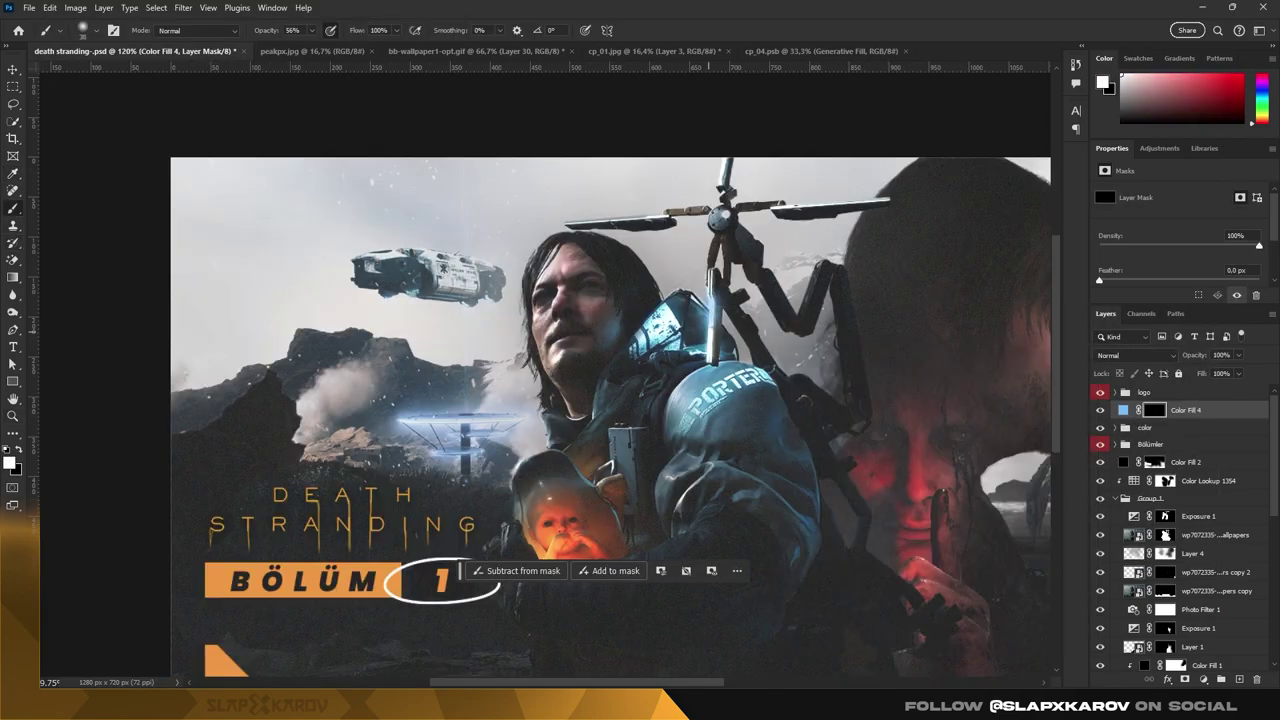
pyautogui.scroll(3, 712, 309)
pyautogui.scroll(2, 545, 370)
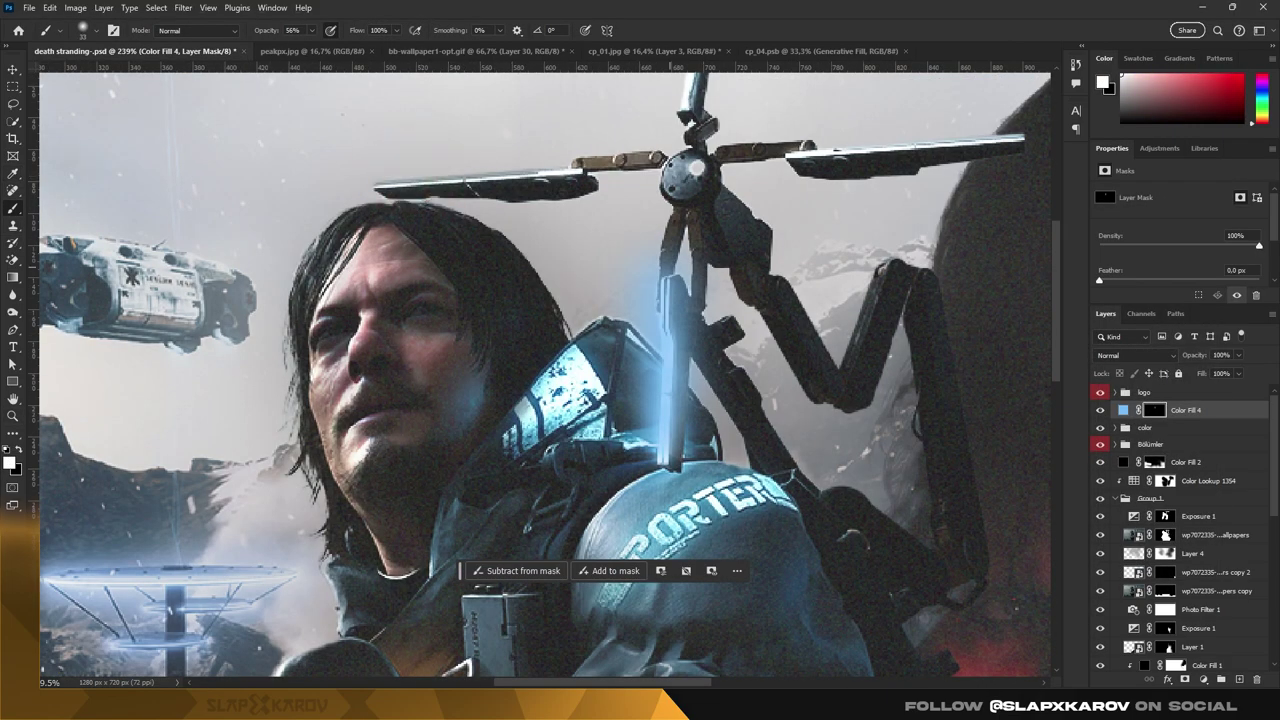
pyautogui.moveTo(375, 180); pyautogui.dragTo(560, 178)
pyautogui.scroll(2, 545, 370)
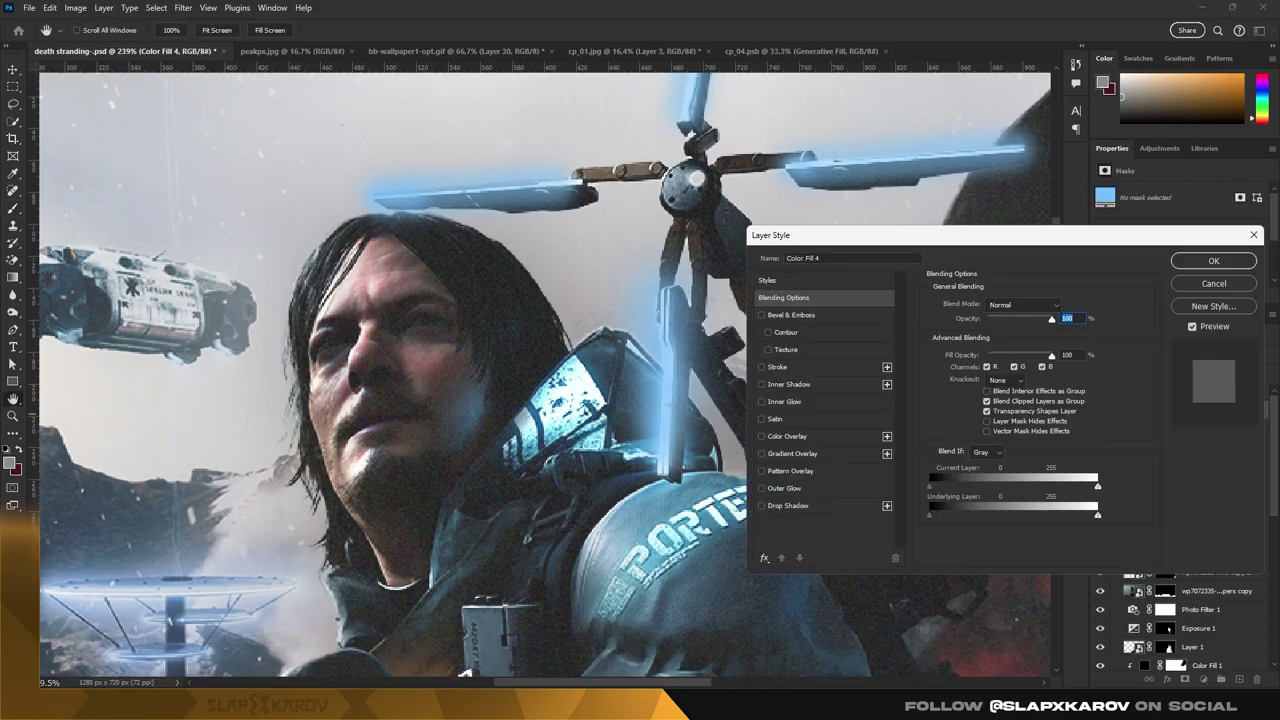
# Give Color Fill 4 a Normal-mode Outer Glow and an Inner Shadow
pyautogui.click(959, 349)
pyautogui.click(1086, 337)
pyautogui.click(1012, 304)
pyautogui.click(987, 317)
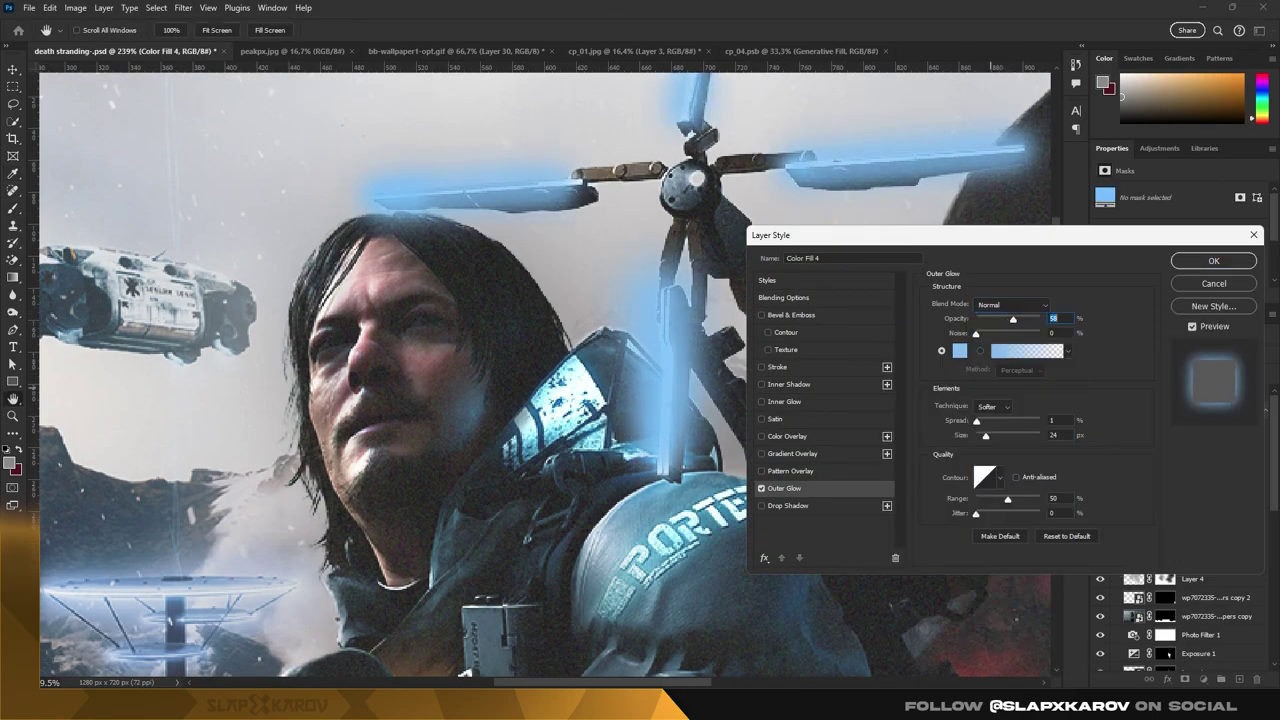
pyautogui.click(788, 384)
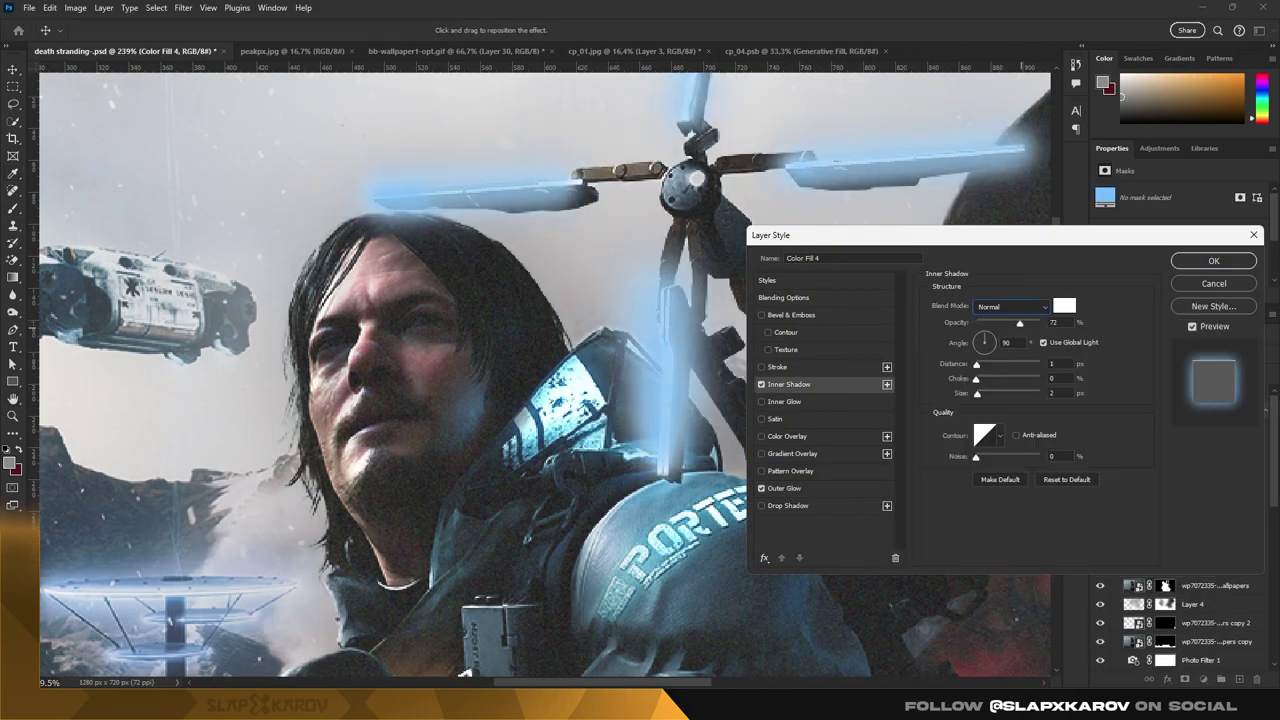
pyautogui.press('Return')
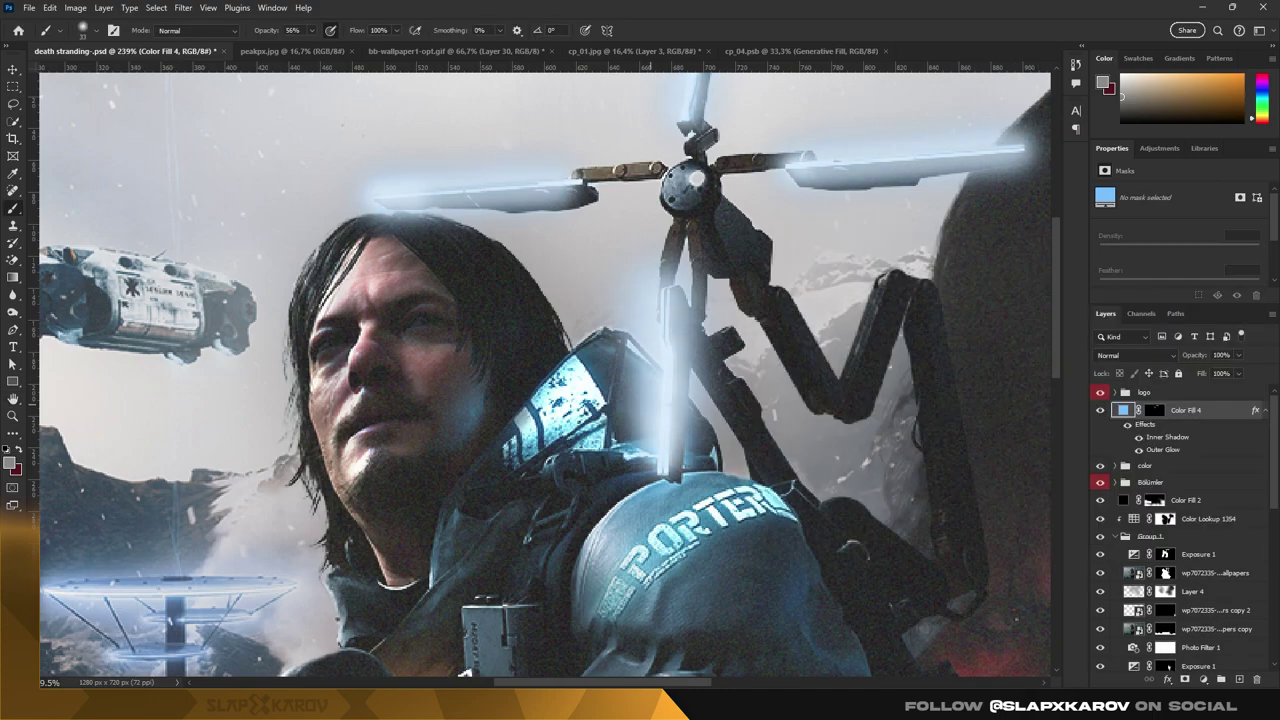
# Return to the brush and zoom around the rotor to check the glow
pyautogui.press('b')
pyautogui.scroll(2, 544, 371)
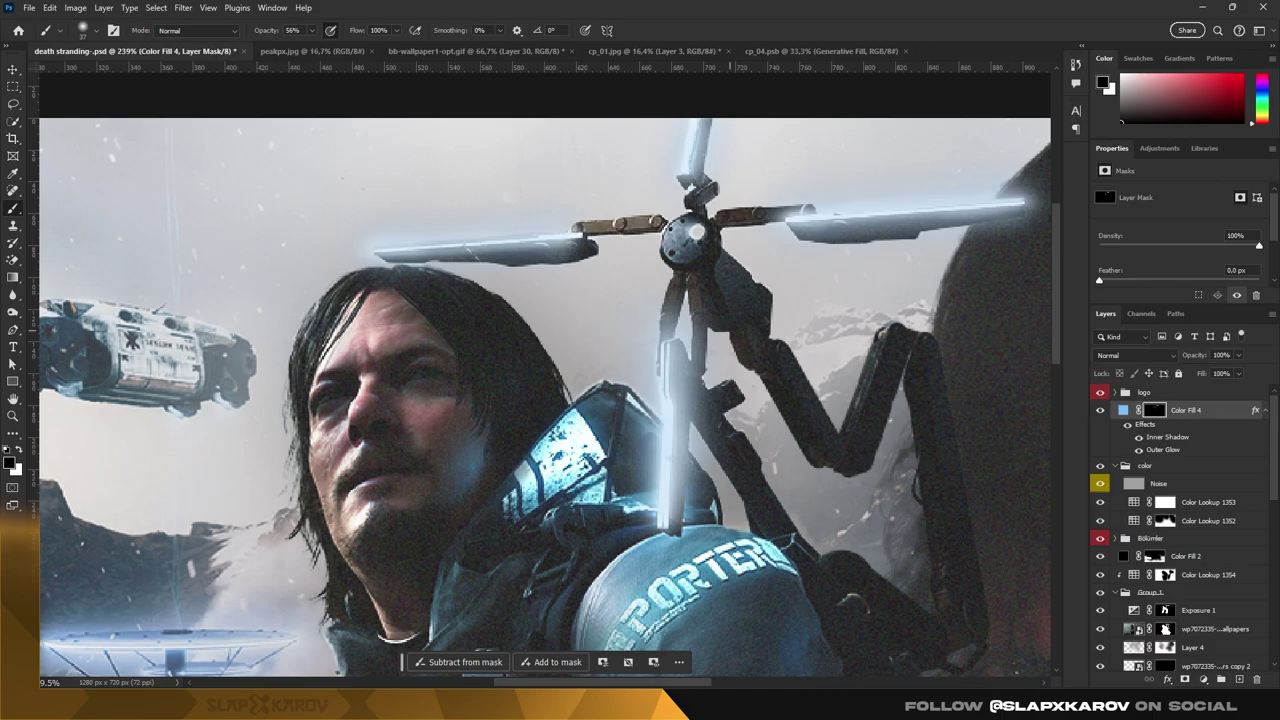
pyautogui.scroll(-5, 544, 400)
pyautogui.scroll(3, 760, 450)
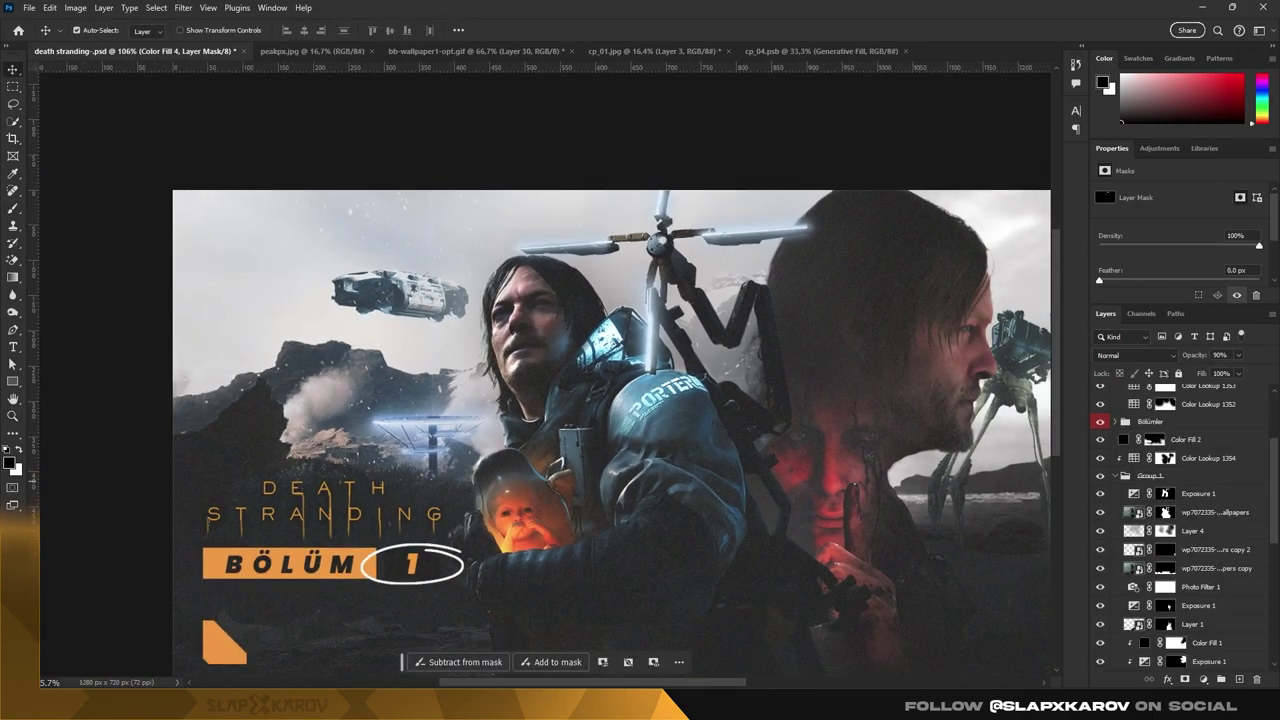
pyautogui.scroll(-2, 1180, 520)
pyautogui.click(1198, 538)
# Scroll to the banner shape layers to recolour the number box and corner shape
pyautogui.scroll(3, 810, 390)
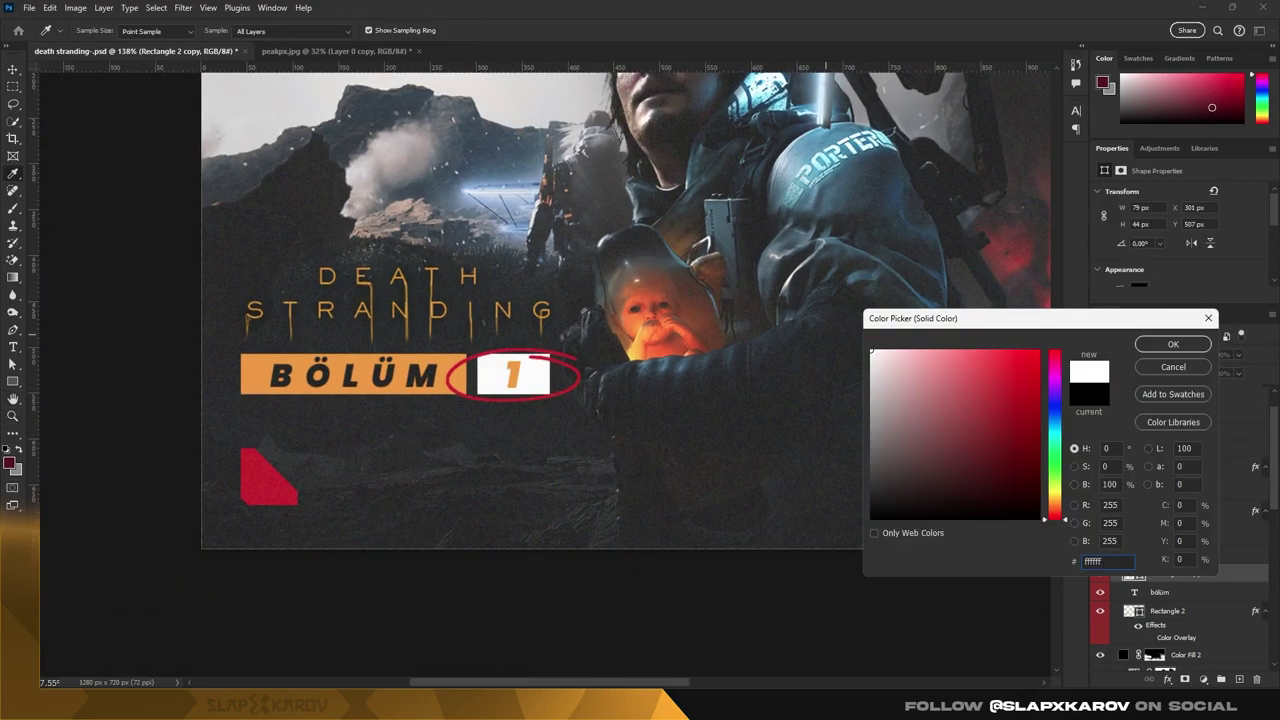
# Set Rectangle 2's fill colour to red cb0211 so the BÖLÜM bar matches
pyautogui.doubleClick(1133, 610)
pyautogui.write('cb0211')
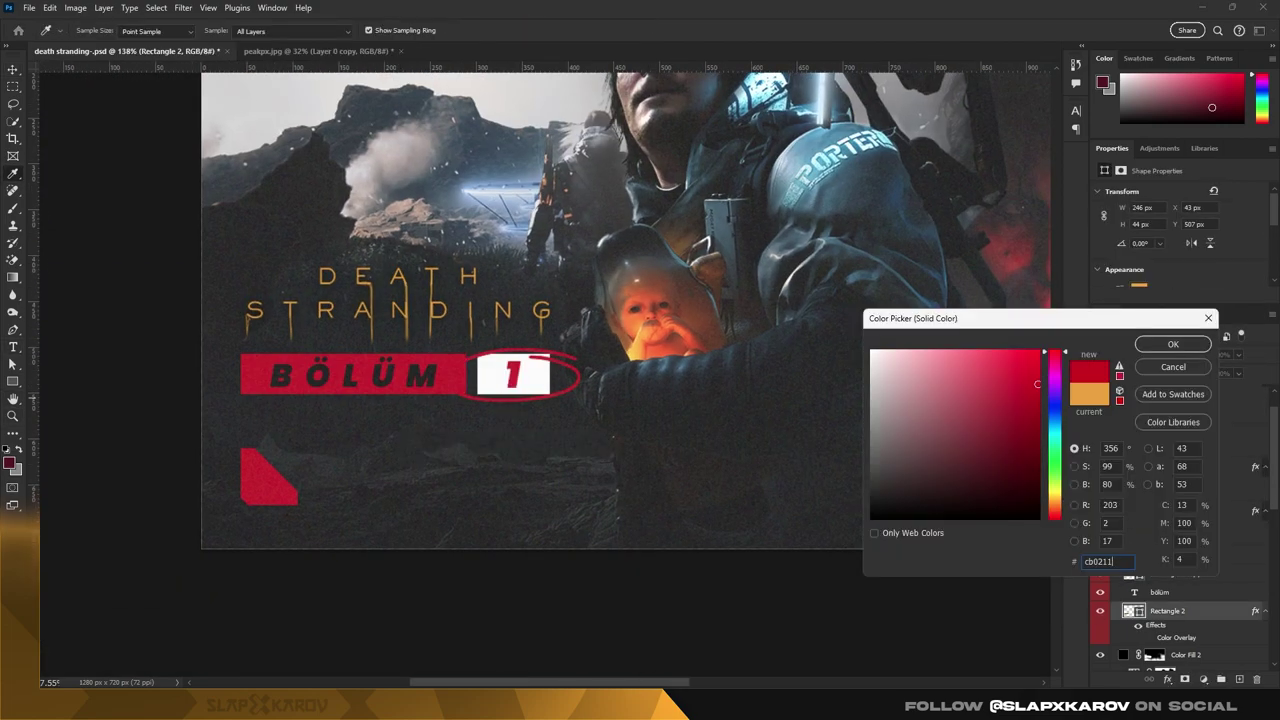